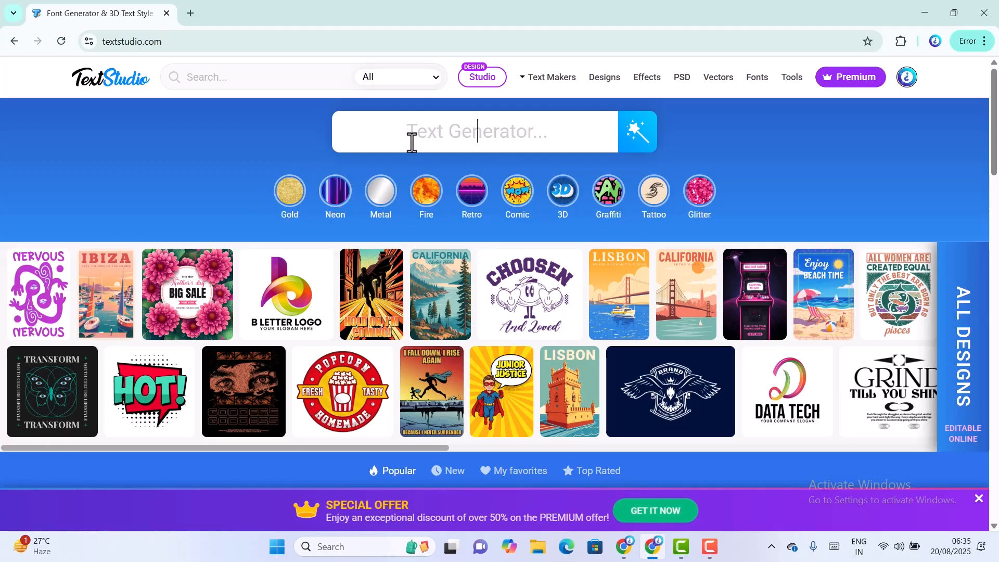
Generate text style effects for the word "howxt"
type("how")
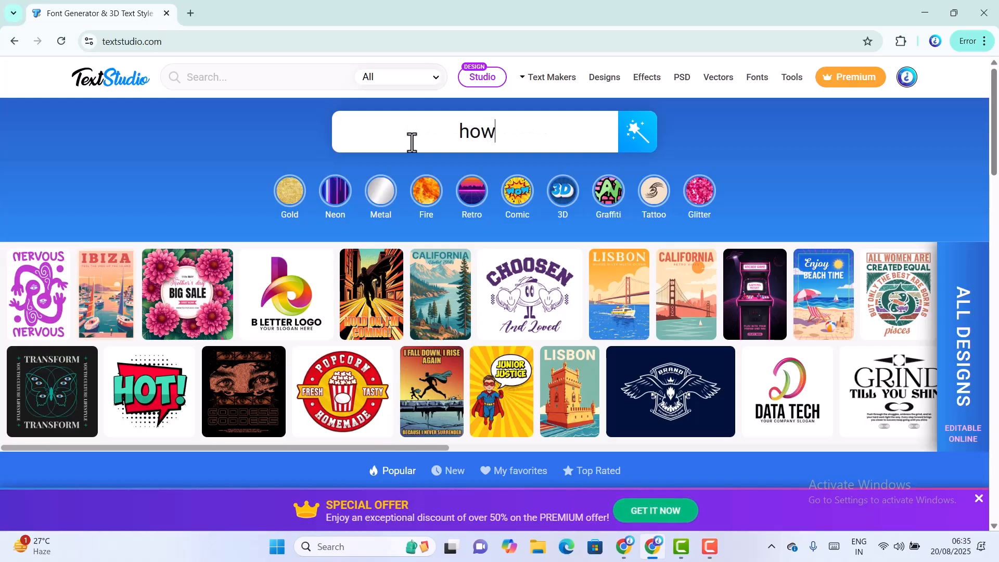
type("xt")
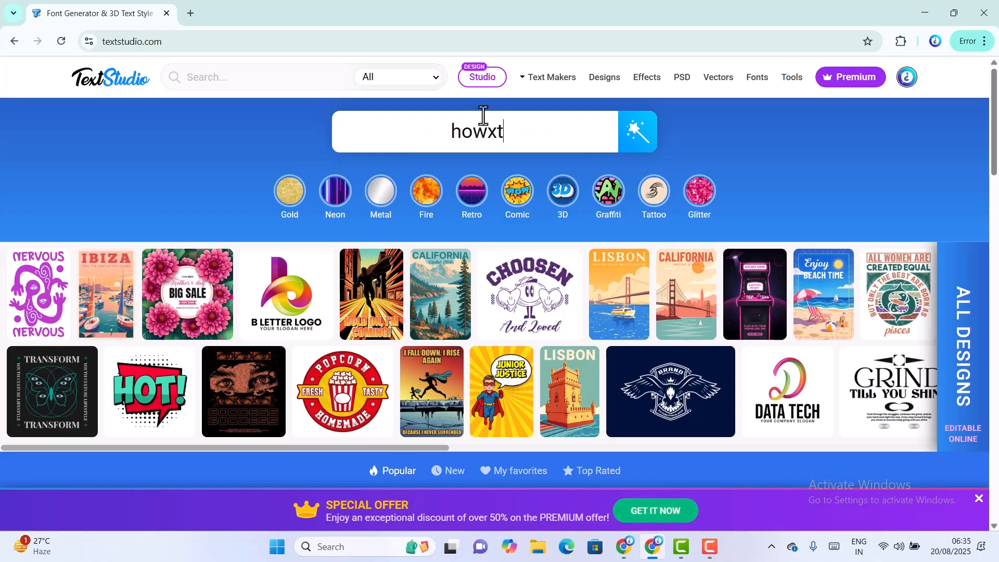
left_click(633, 139)
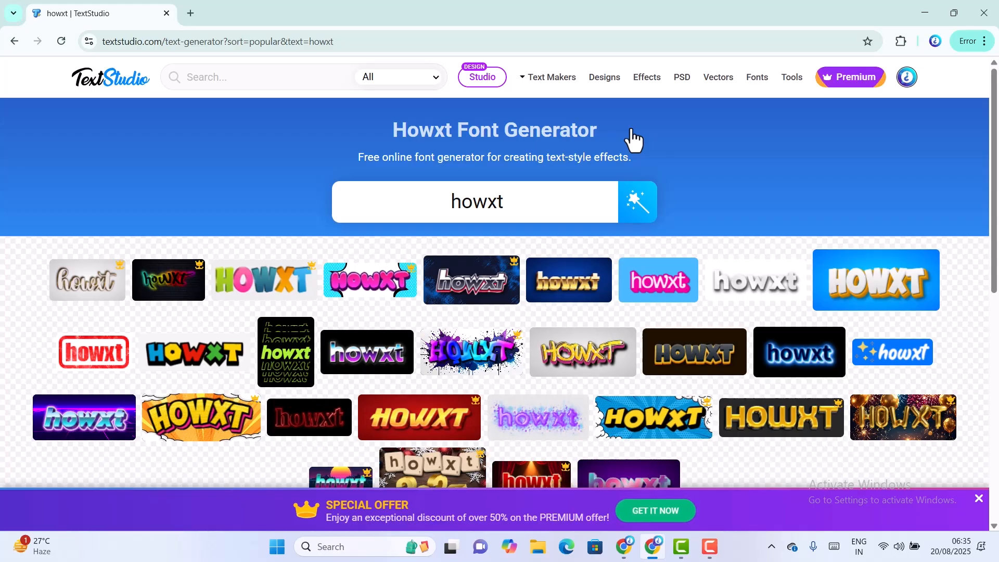
Load more text styles and open the purple, green and pink 3D "howxt" effect on the purple background
scroll(632, 139, "down", 2)
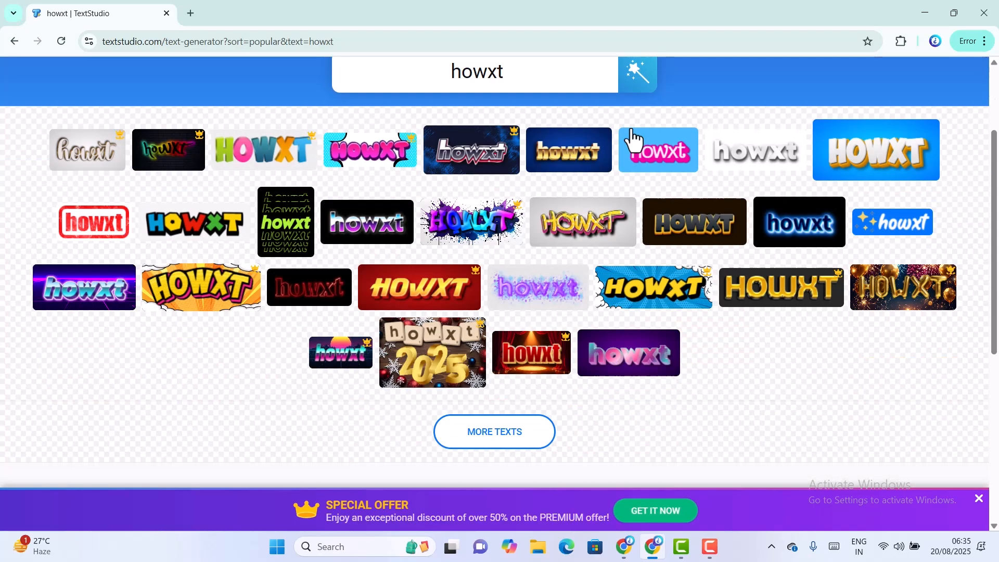
left_click(489, 441)
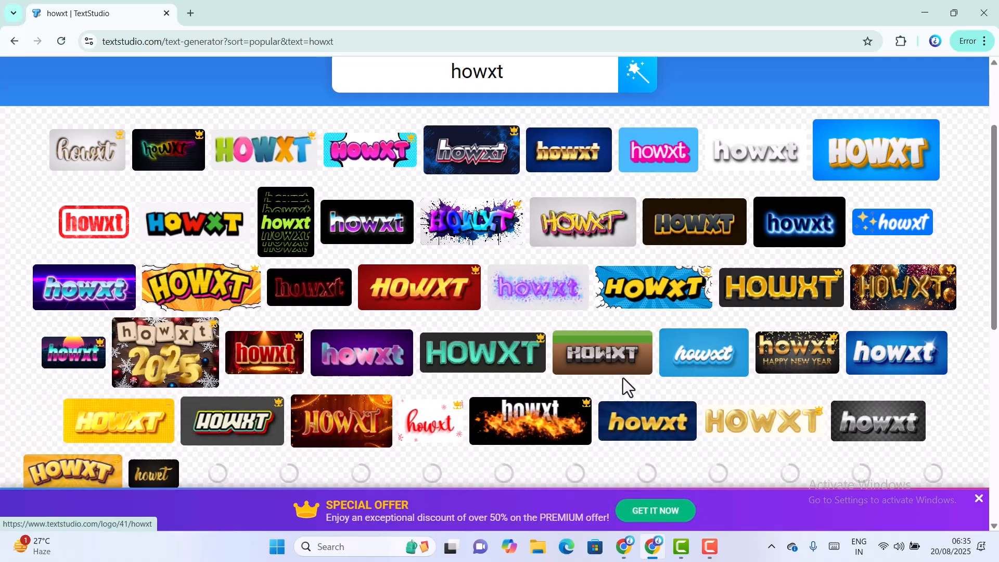
scroll(796, 364, "down", 1)
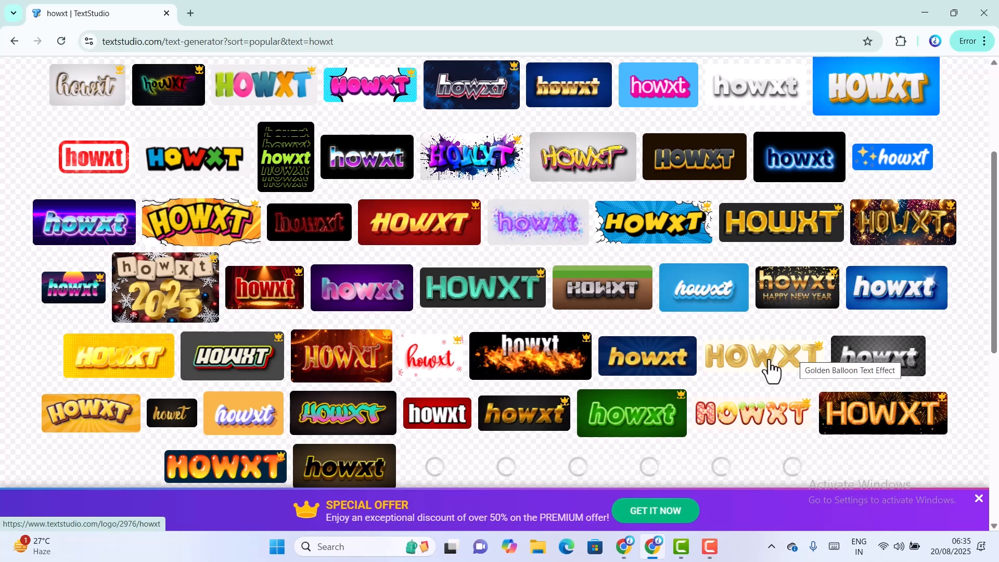
scroll(770, 370, "down", 1)
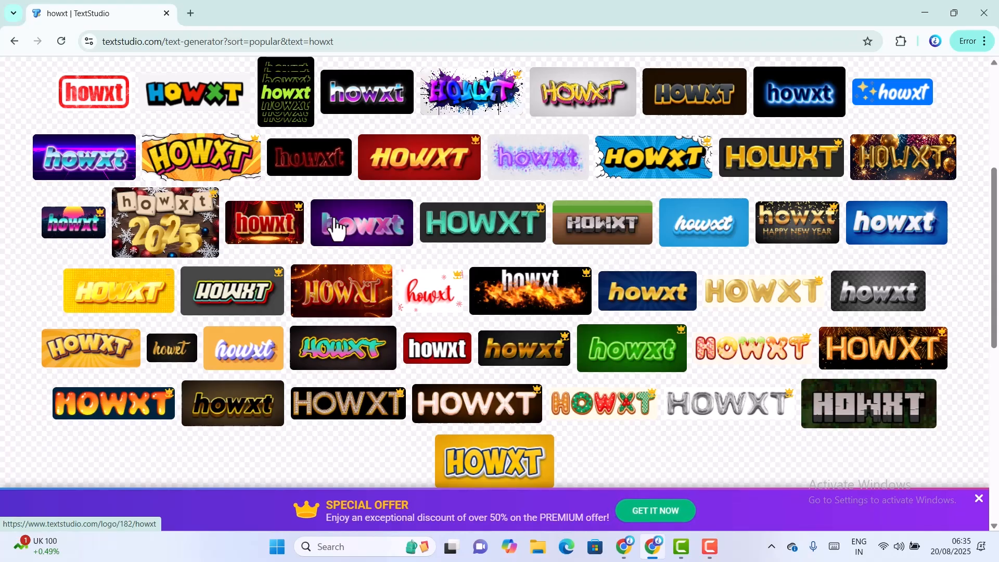
left_click(352, 232)
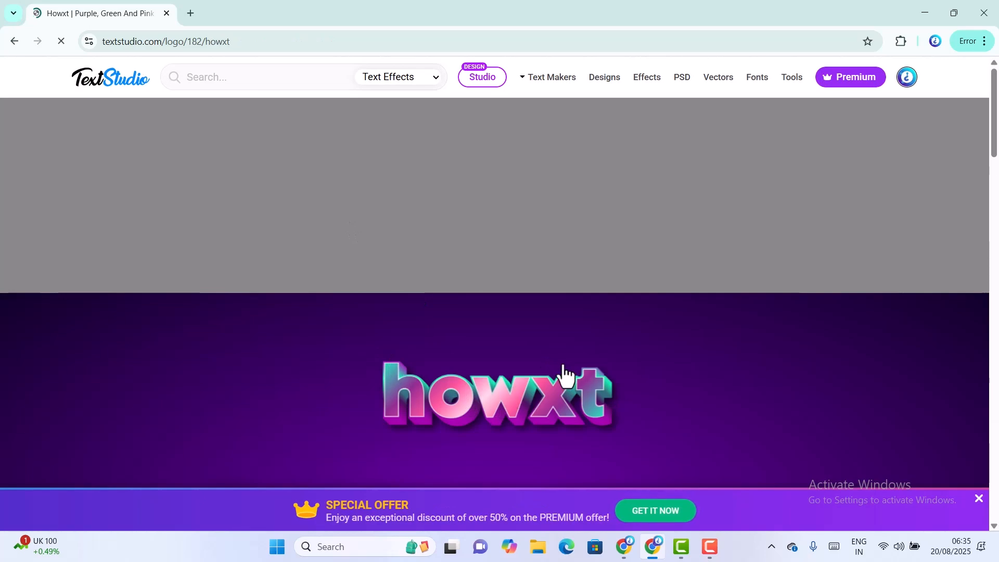
Extend the logo text so it reads "howxt hello"
scroll(561, 374, "down", 2)
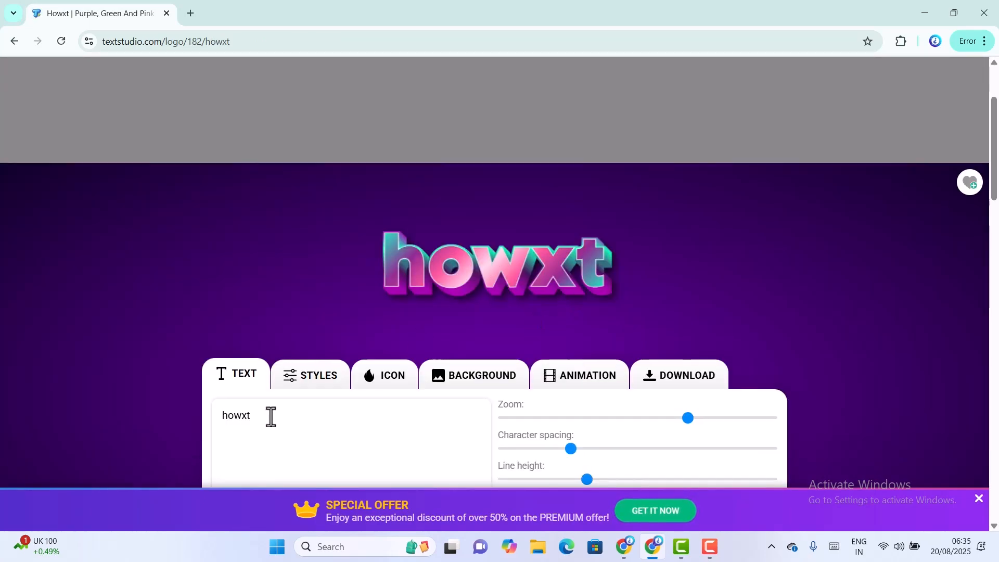
left_click(319, 412)
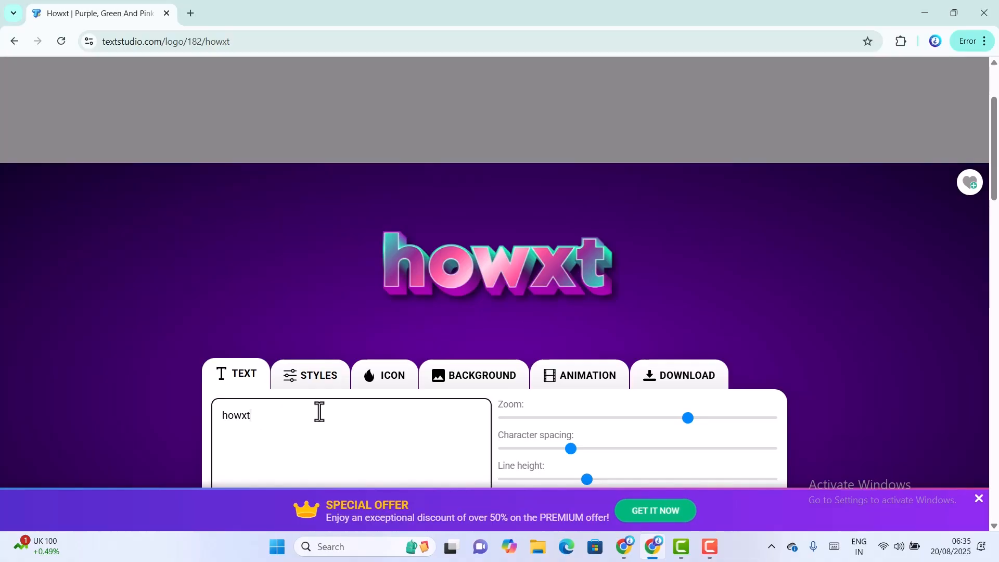
type("hello")
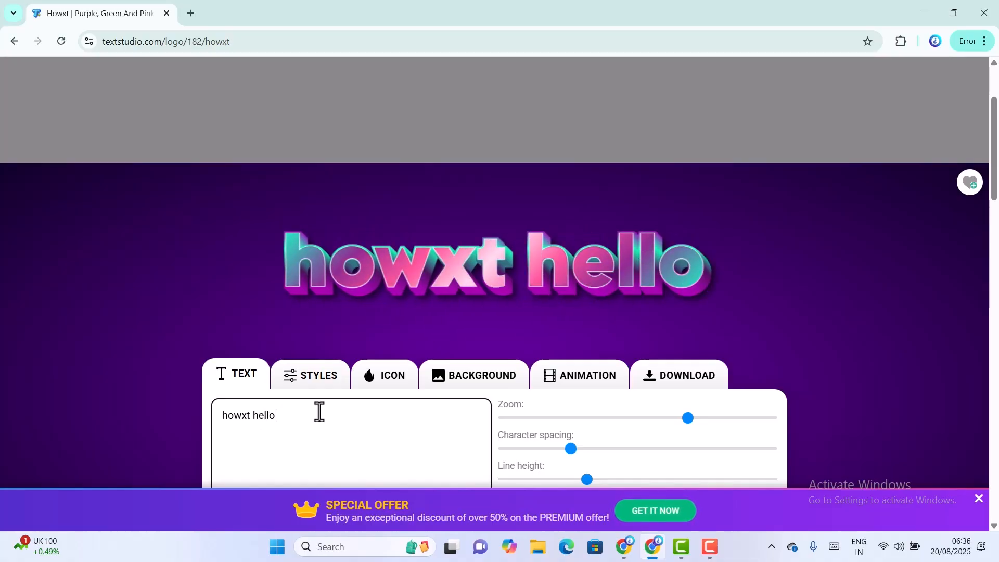
Shift the gradient direction of the text filling slightly and lower the filling's color opacity a little
scroll(312, 395, "down", 1)
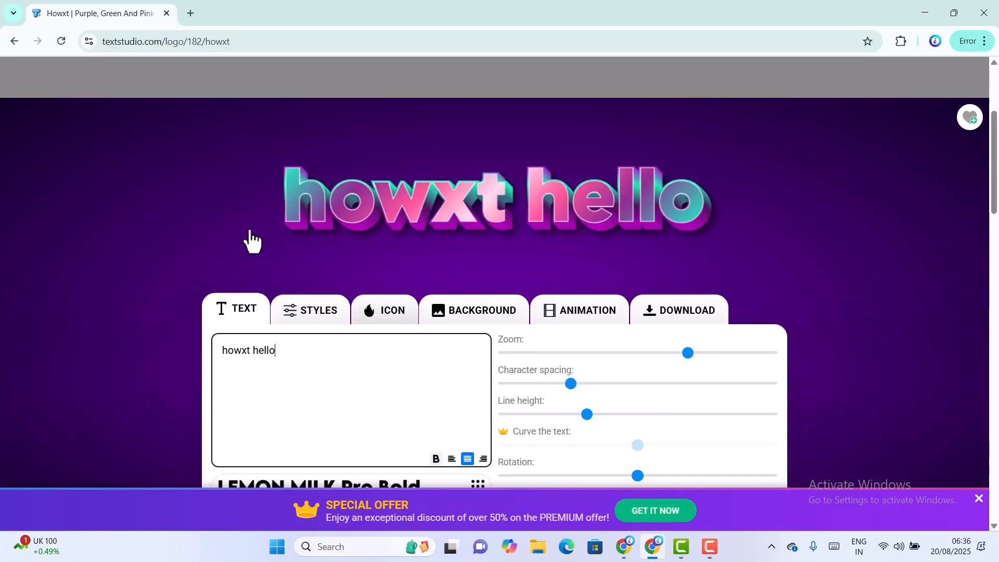
left_click(292, 317)
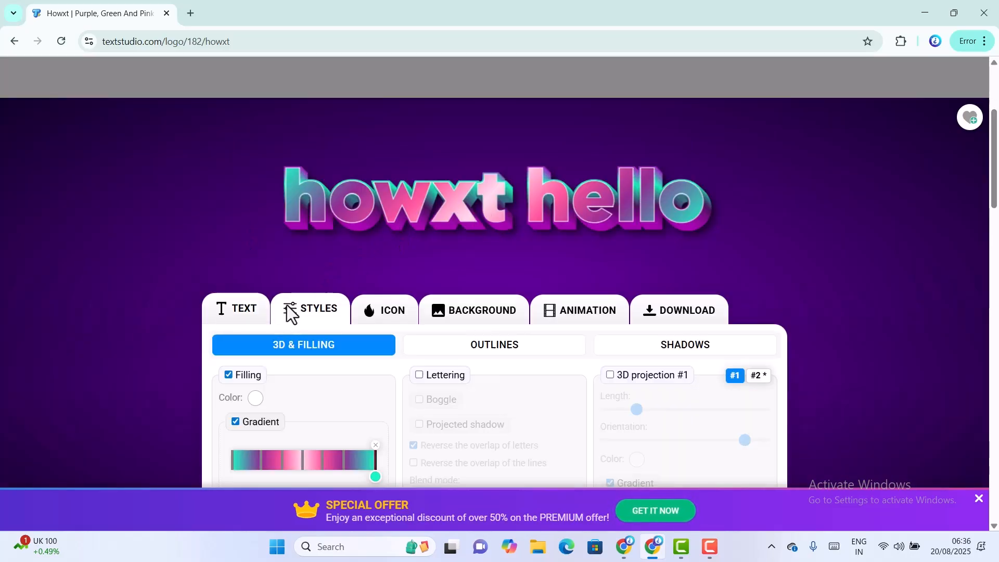
scroll(278, 415, "down", 1)
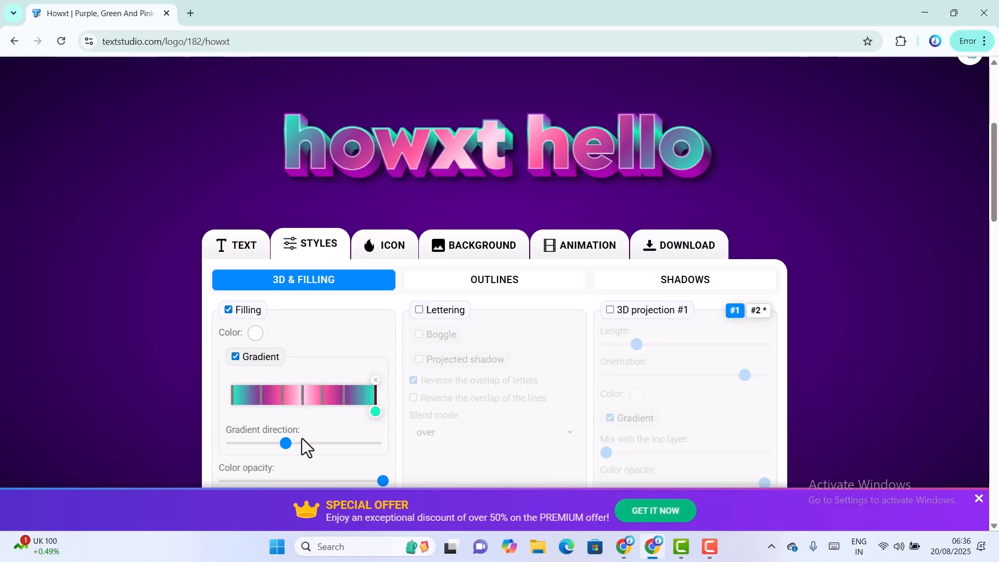
mouse_move(289, 443)
left_mouse_down()
mouse_move(341, 443)
mouse_move(254, 444)
mouse_move(295, 439)
left_mouse_up()
scroll(295, 439, "down", 1)
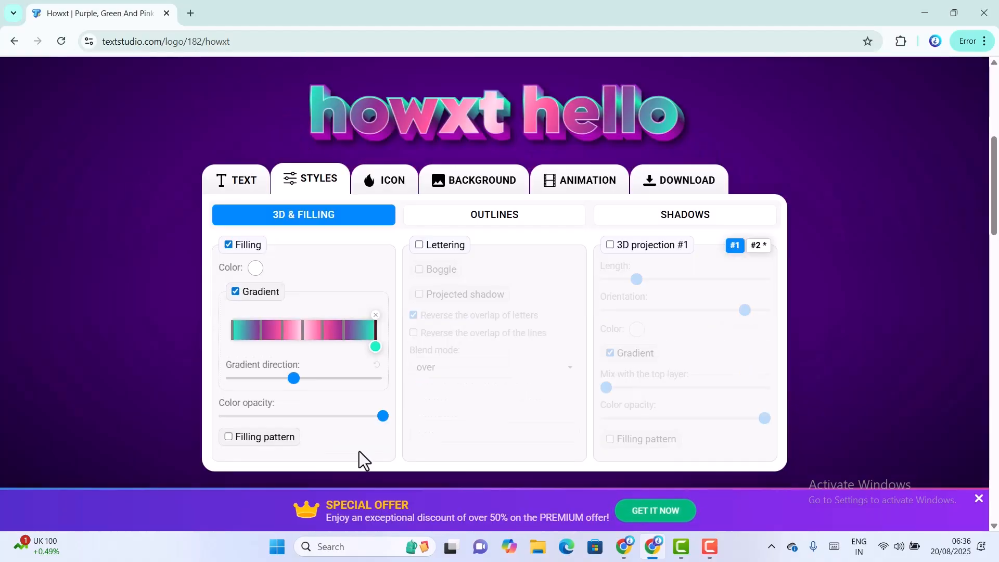
mouse_move(367, 420)
left_mouse_down()
mouse_move(319, 424)
mouse_move(359, 426)
left_mouse_up()
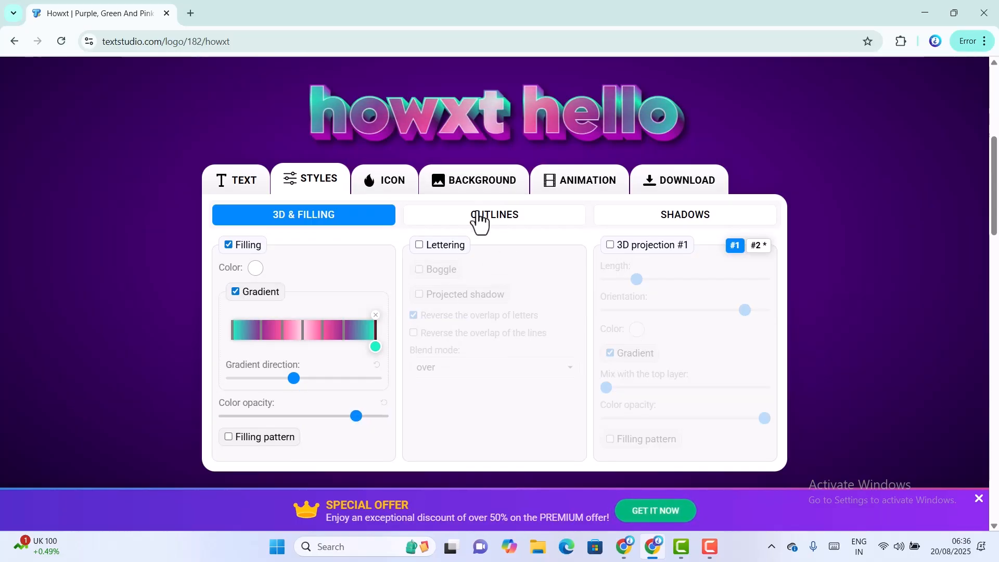
View the text's outline settings and add the red heart icon to the logo
left_click(479, 220)
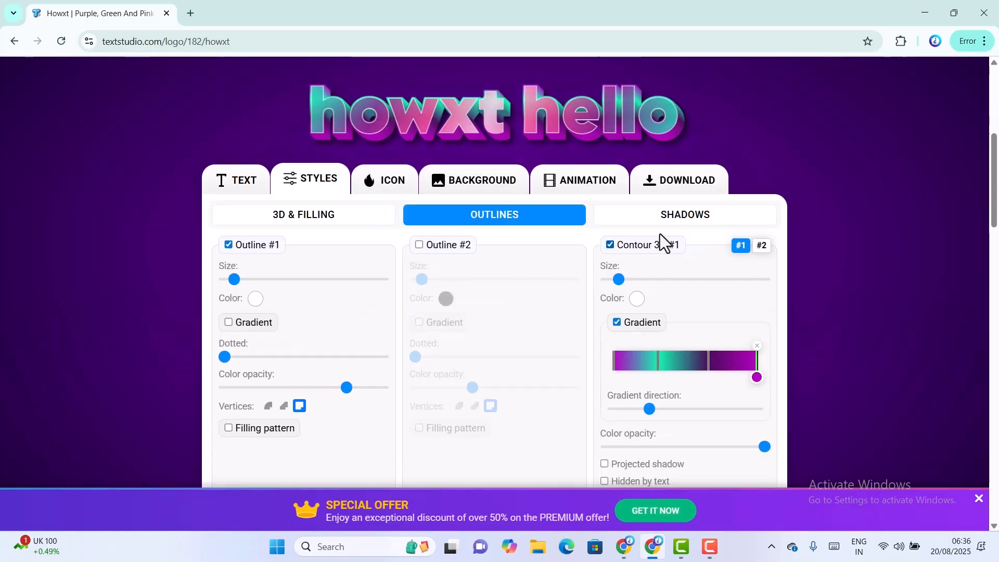
left_click(390, 185)
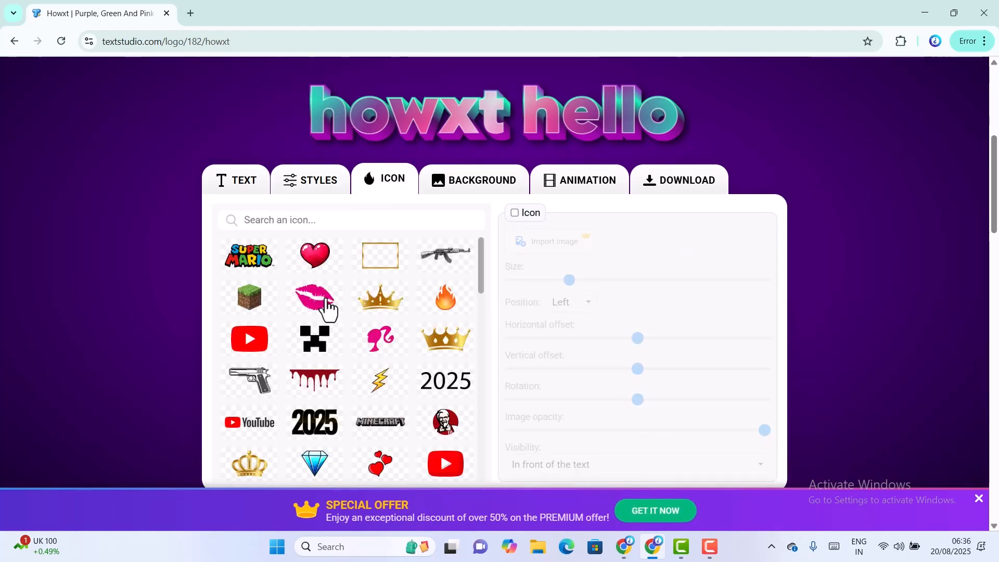
left_click(315, 260)
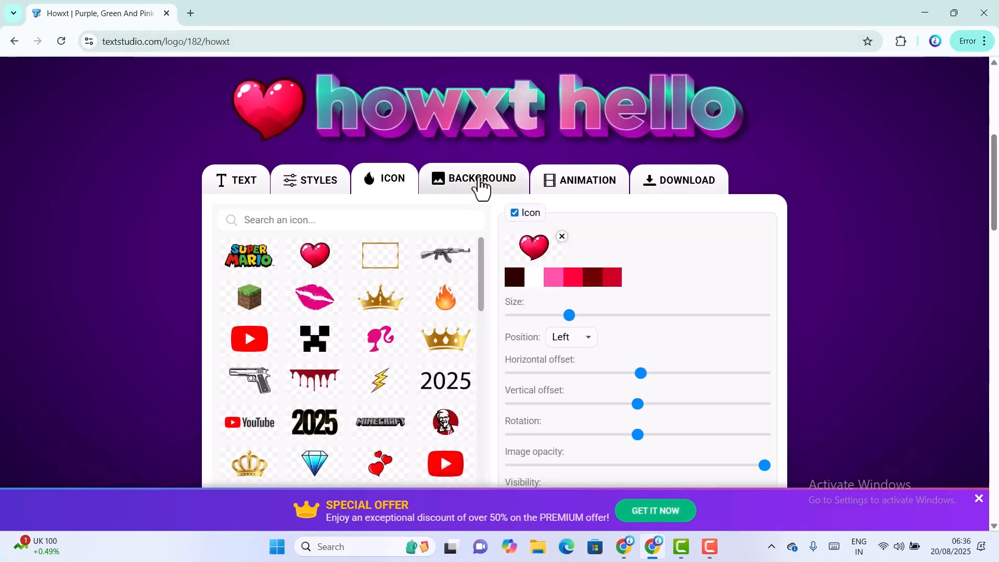
Replace the logo's purple gradient background with the Transparent preset
left_click(482, 186)
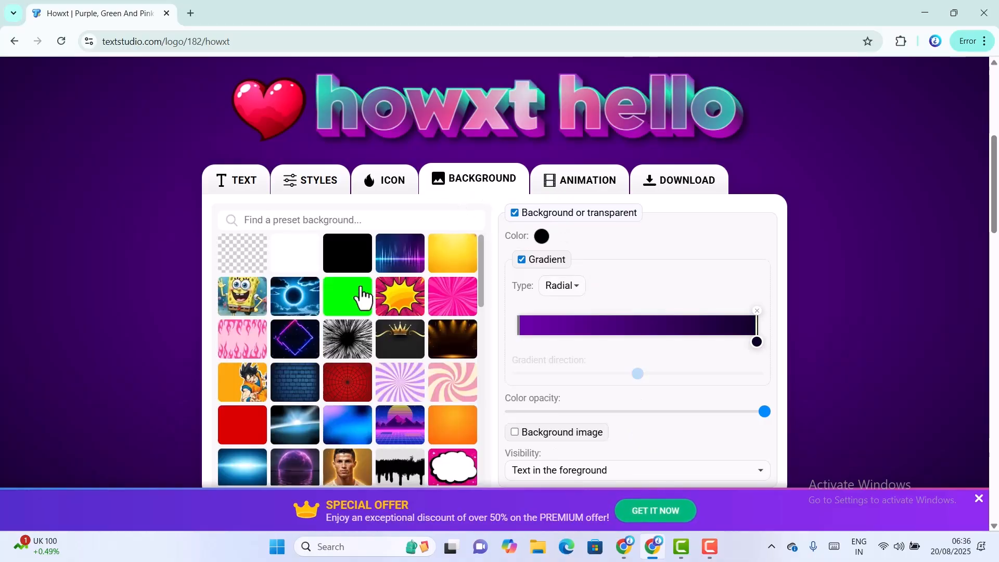
scroll(536, 175, "up", 1)
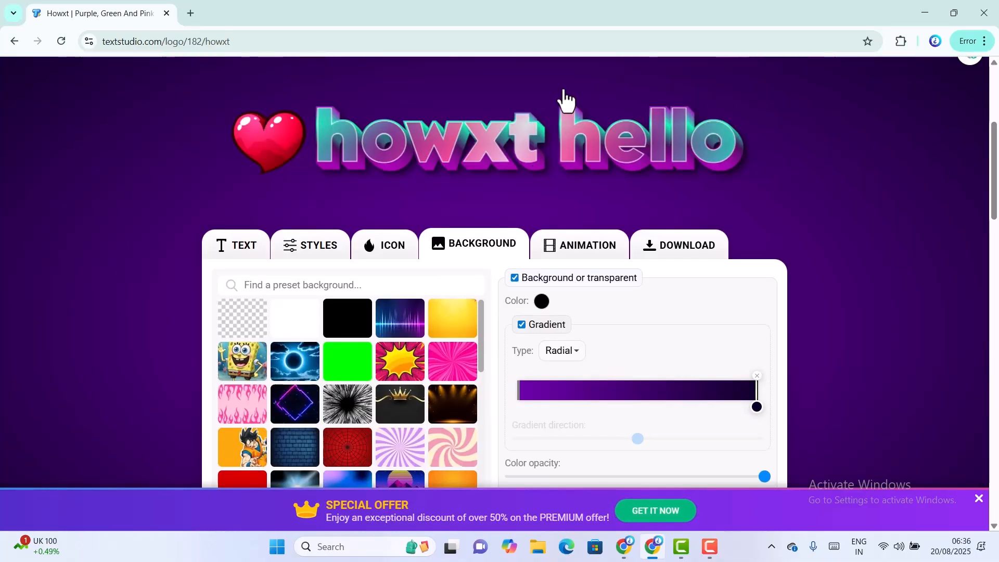
left_click(246, 328)
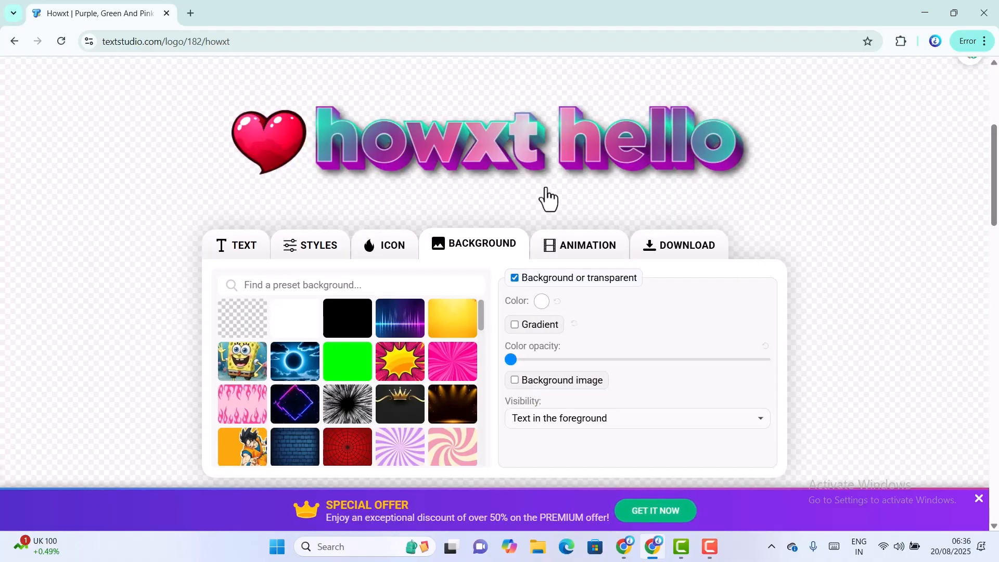
Try the Green screen and Comic pink SVG backgrounds on the logo, and restore the Transparent preset
left_click(342, 369)
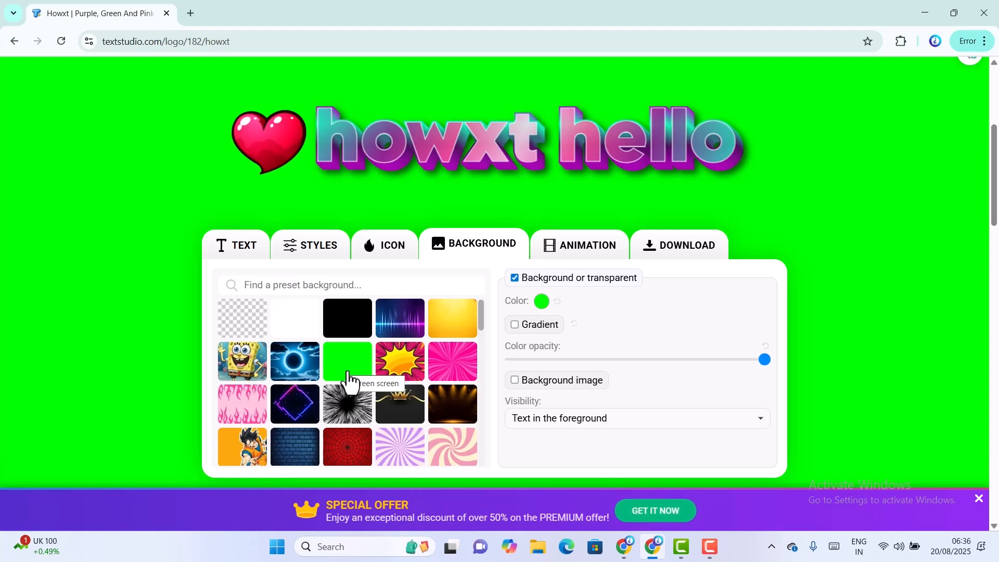
left_click(409, 363)
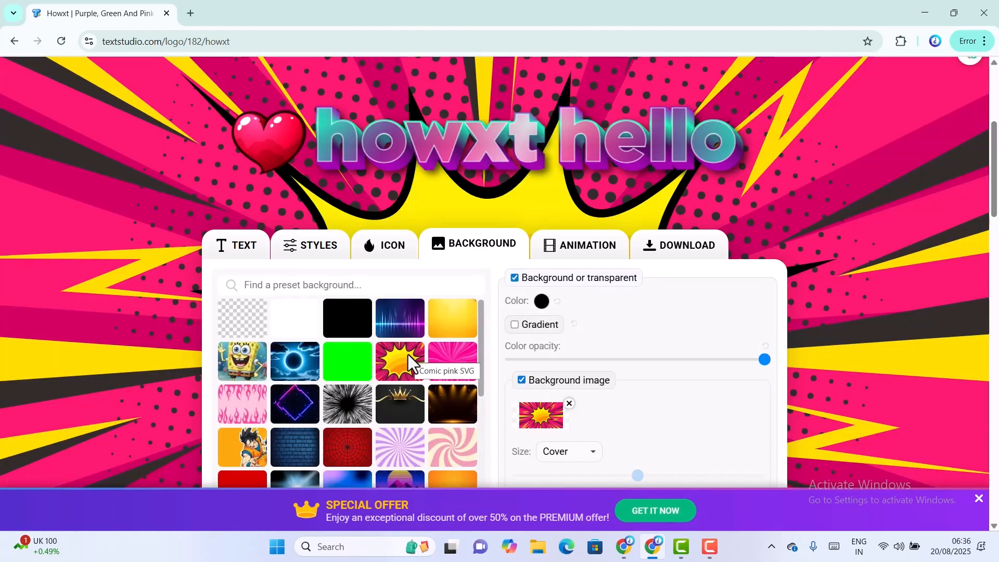
left_click(242, 316)
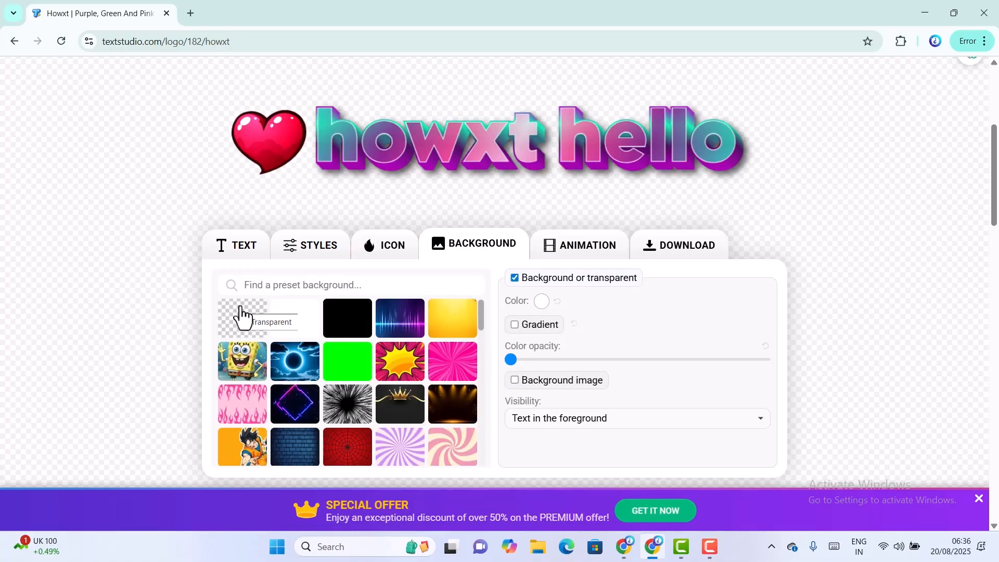
Apply the Blink animation to the logo and save the text design to the account
left_click(607, 255)
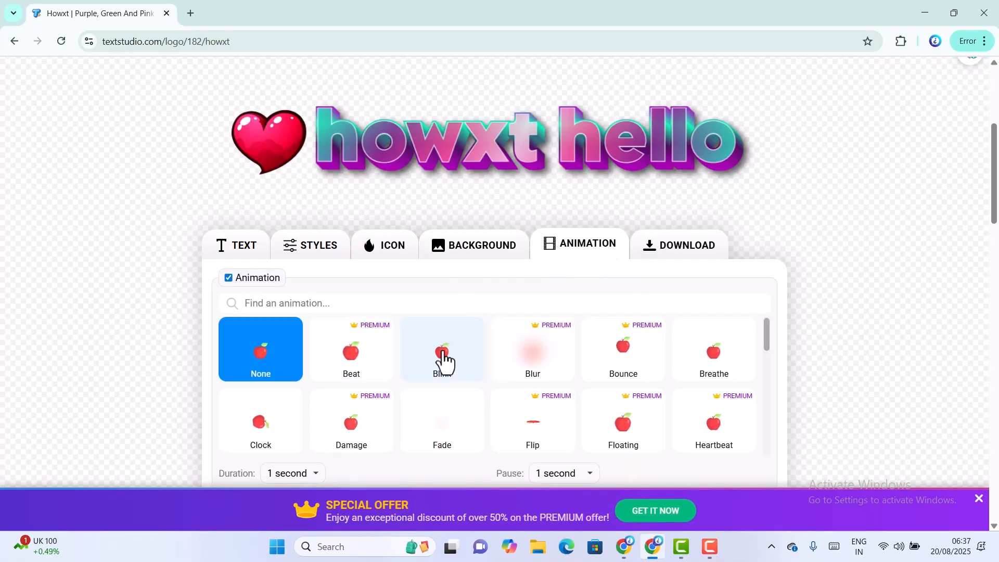
left_click(443, 359)
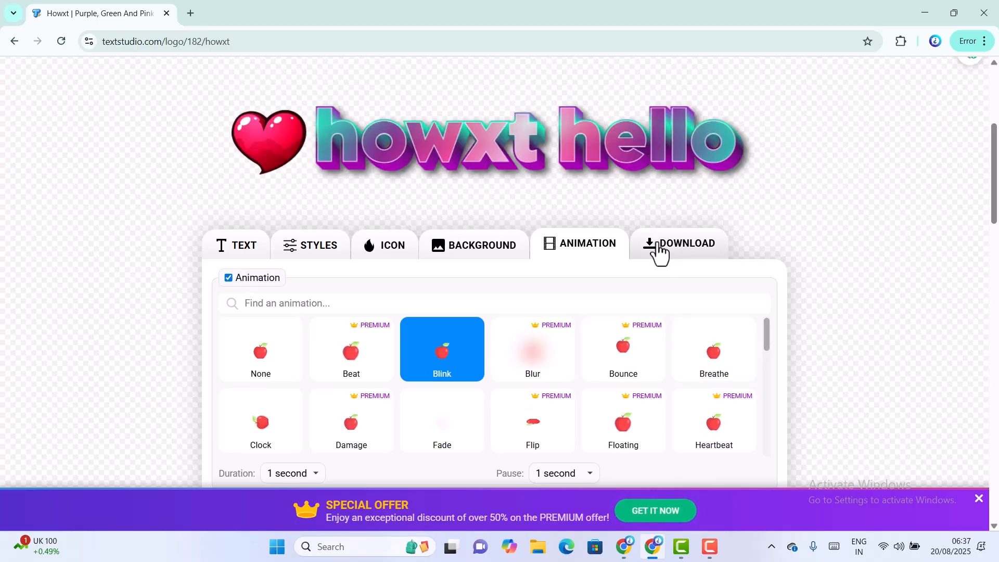
left_click(660, 263)
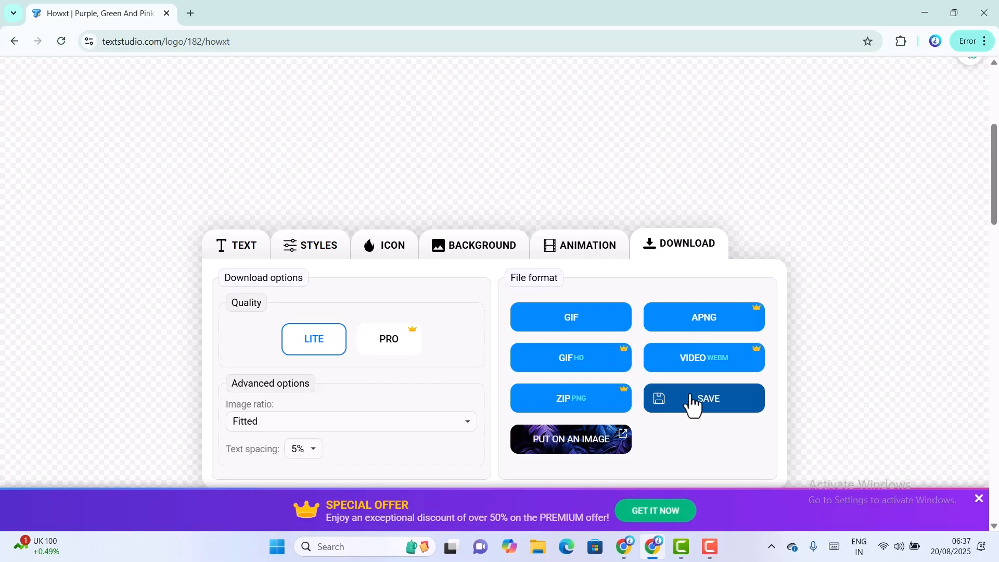
left_click(409, 323)
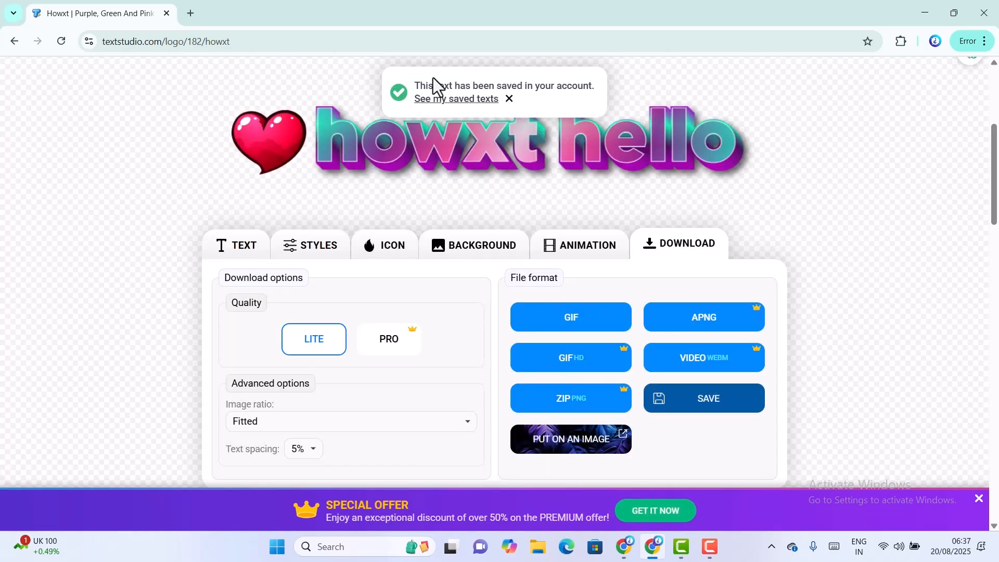
left_click(510, 99)
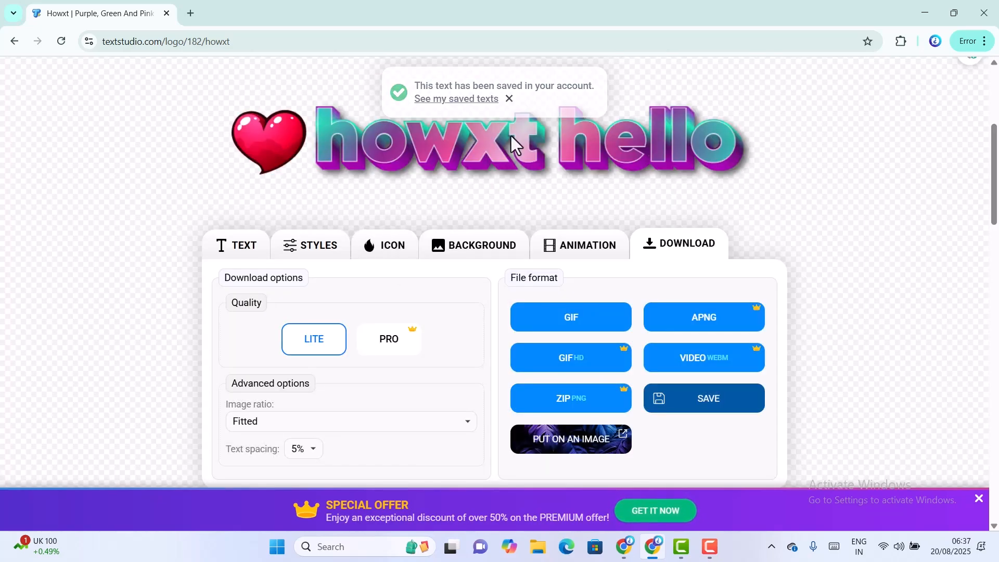
Export the logo as a GIF in LITE quality and save the file to the computer
left_click(574, 327)
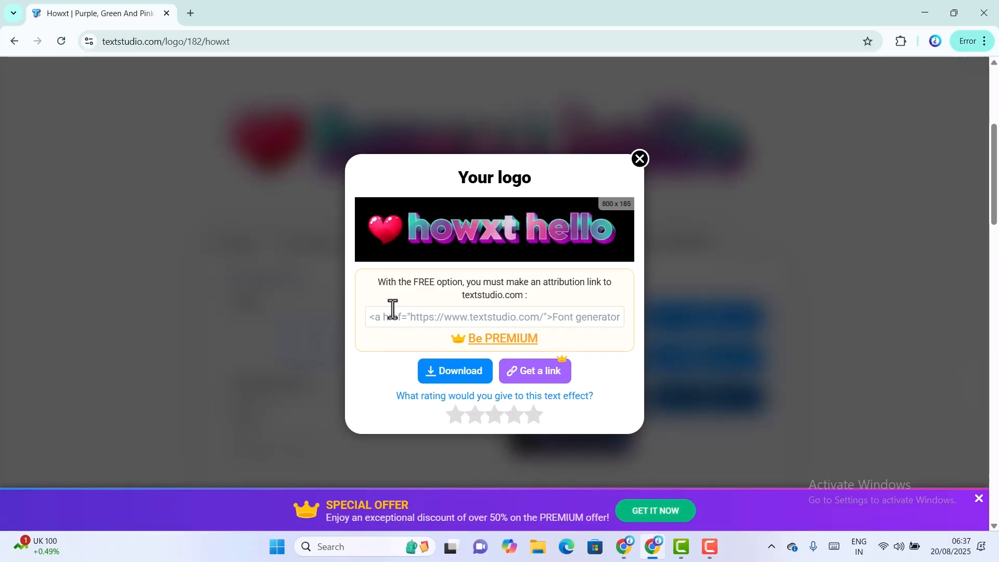
left_click(440, 377)
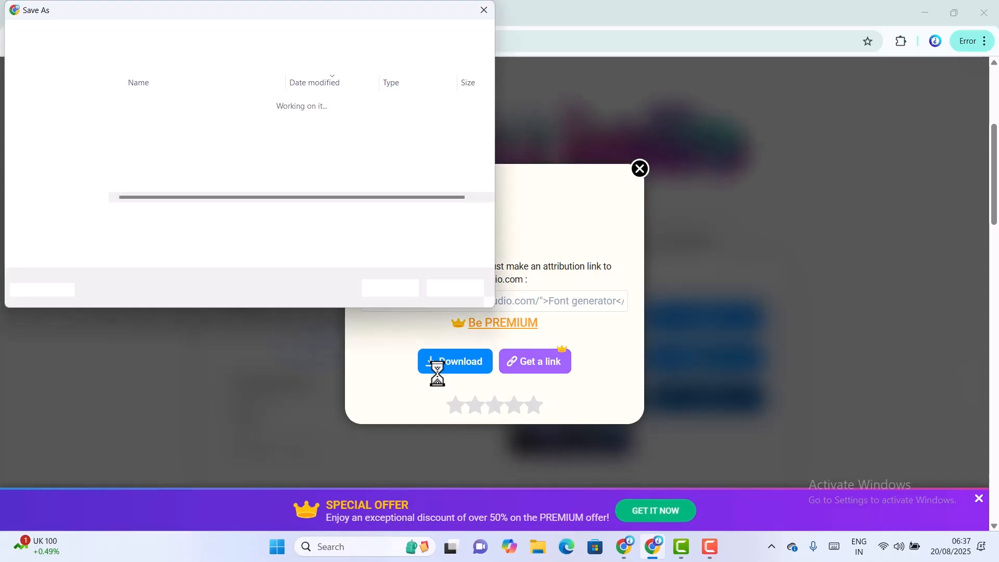
left_click(396, 292)
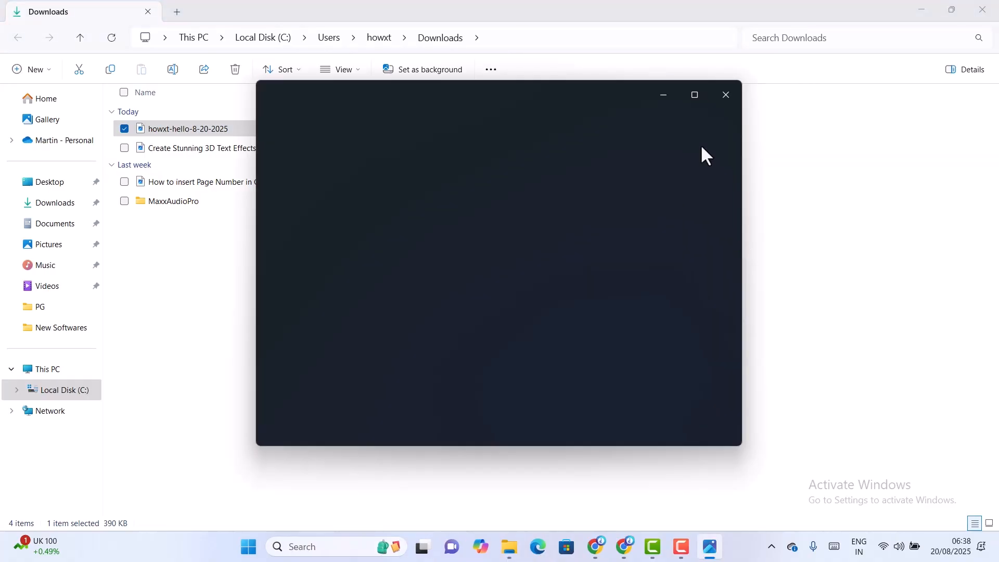
Inspect the downloaded howxt-hello-8-20-2025.gif in a maximized viewer, and close the viewer, the Downloads folder and the logo dialog
left_click(693, 96)
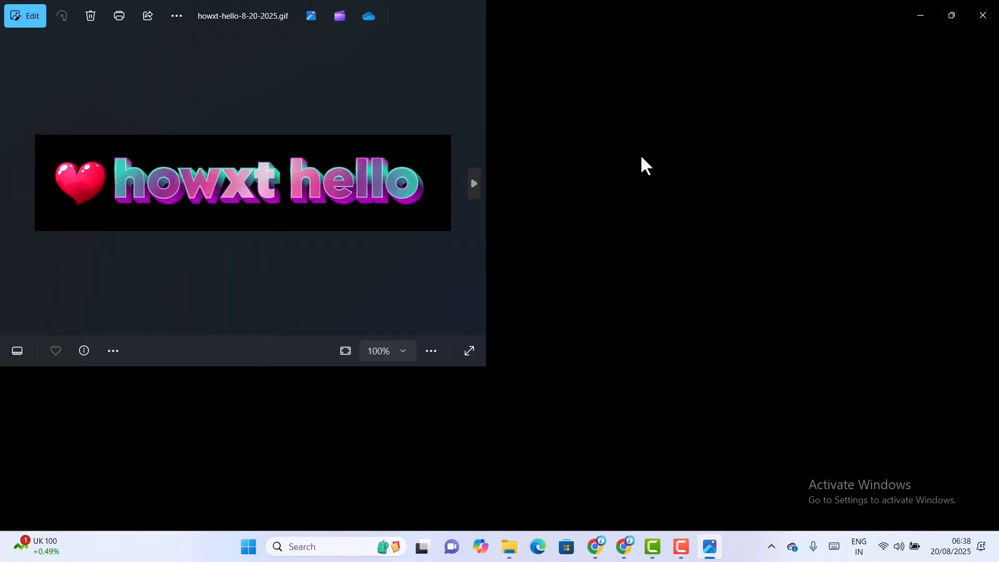
scroll(437, 266, "up", 3)
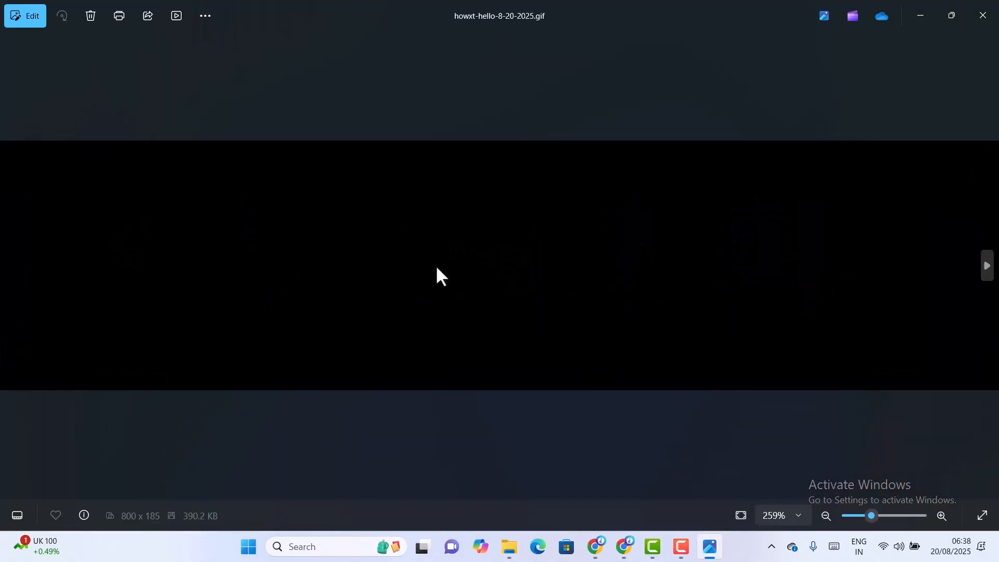
scroll(437, 267, "down", 5)
left_click(997, 3)
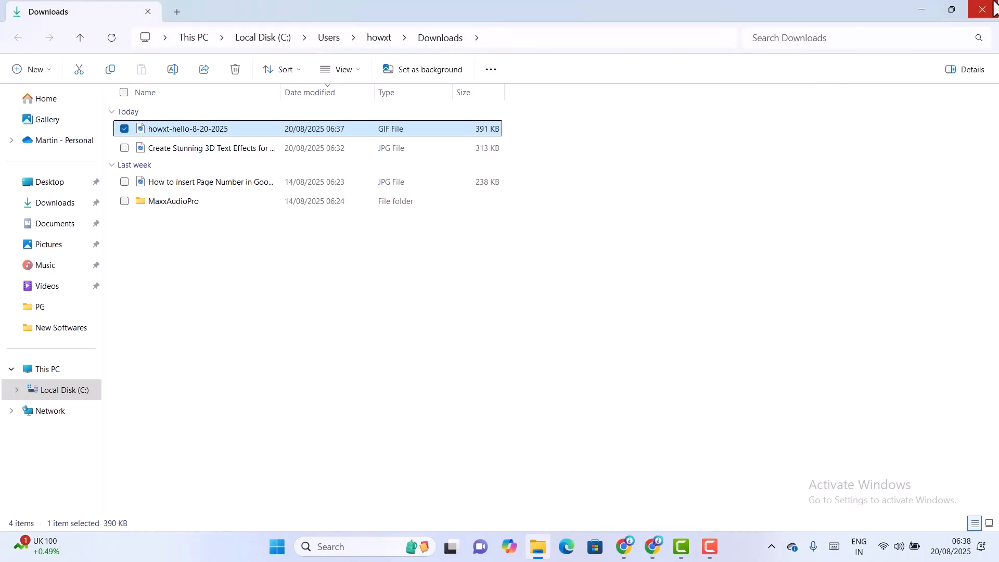
left_click(990, 8)
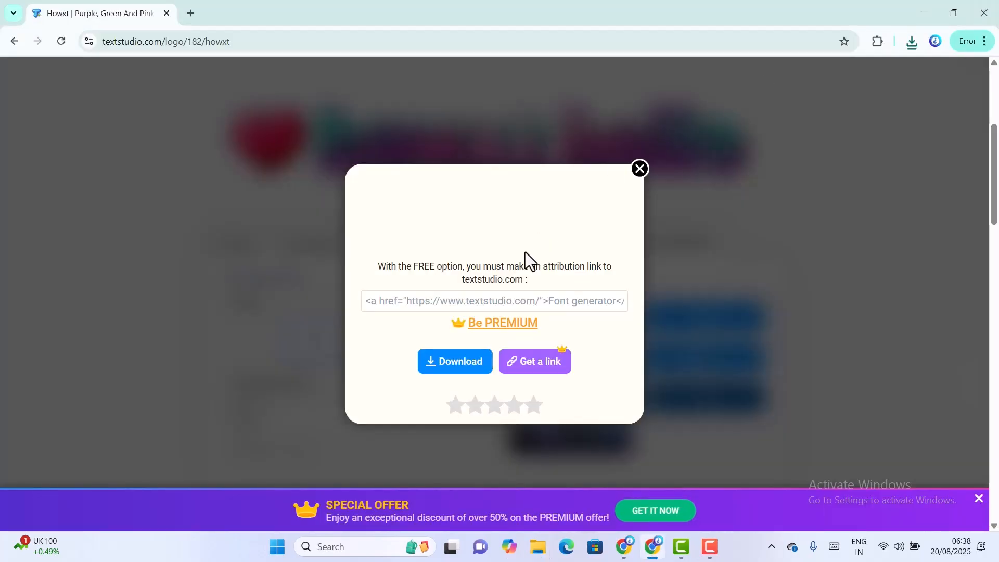
left_click(640, 170)
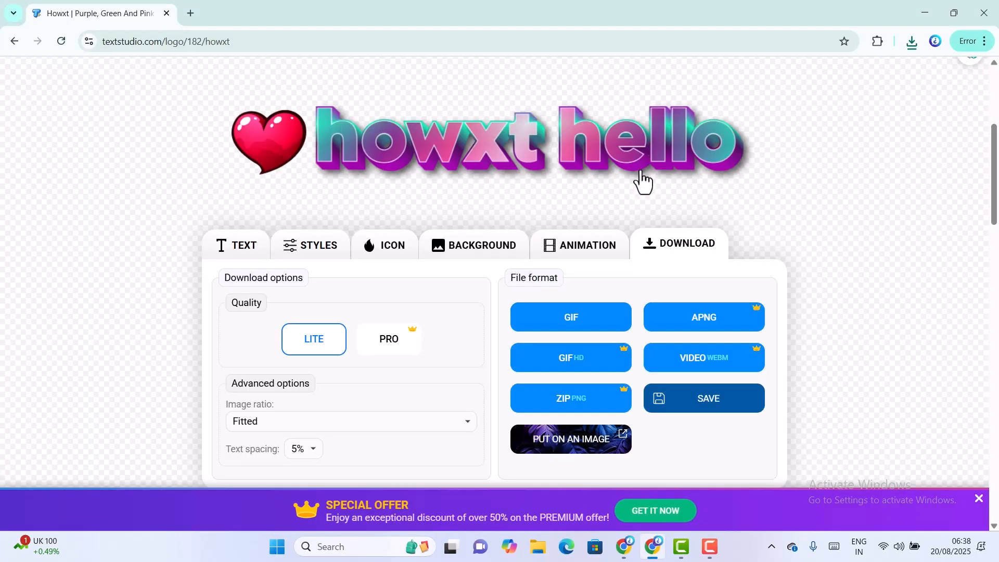